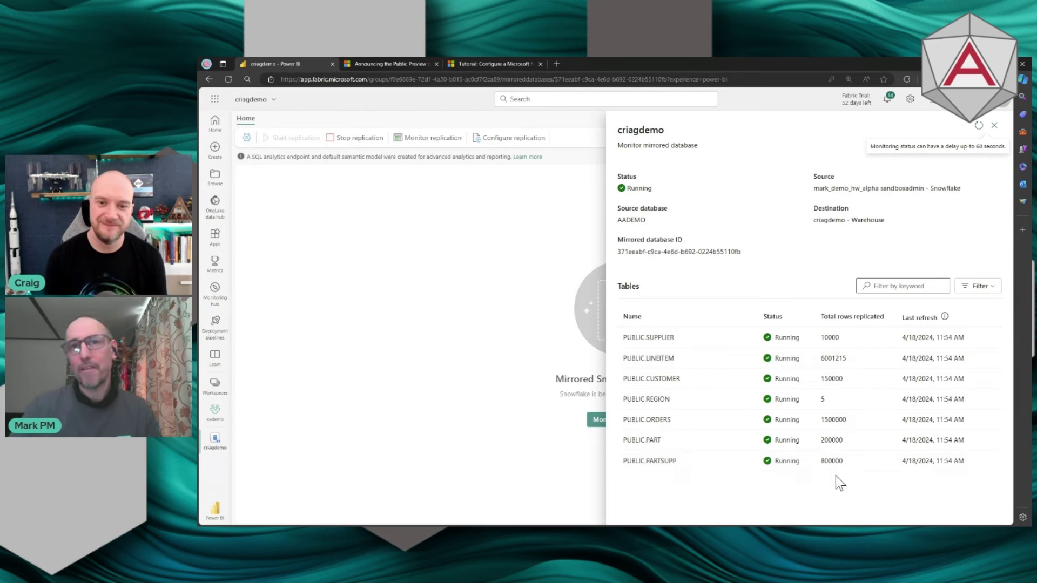
Step: Switch the criagdemo mirrored database to its SQL analytics endpoint and widen the Explorer to show the full table names
{"action": "left_click", "coordinate": [994, 126]}
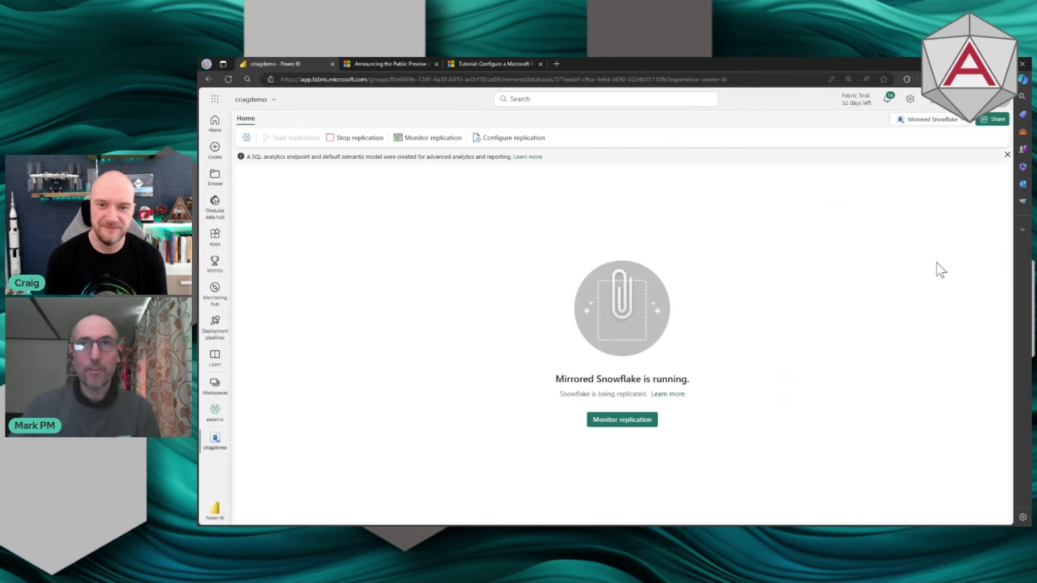
{"action": "left_click", "coordinate": [938, 125]}
{"action": "left_click", "coordinate": [915, 169]}
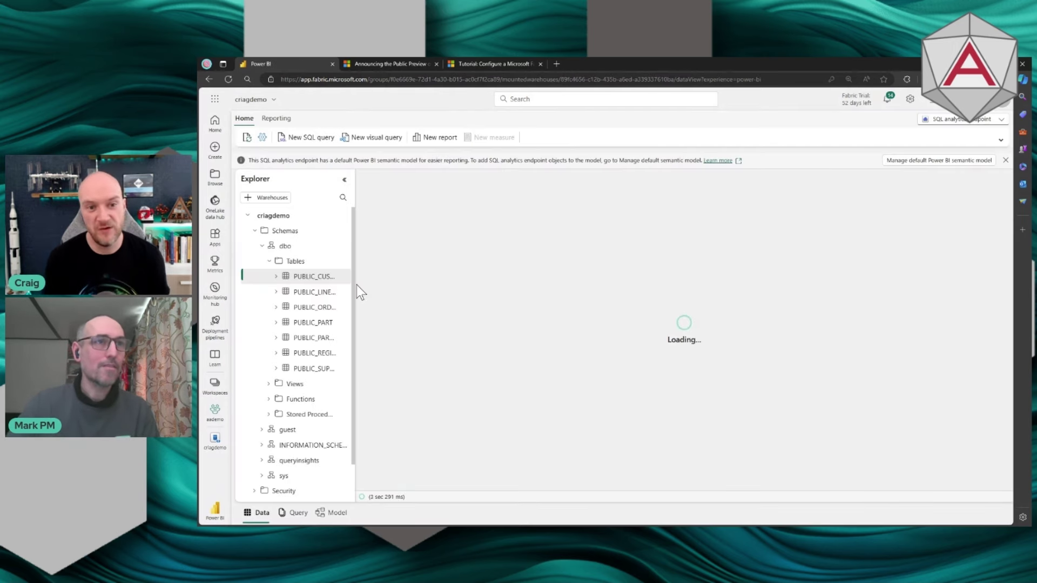
{"action": "left_click_drag", "start_coordinate": [355, 284], "coordinate": [407, 277]}
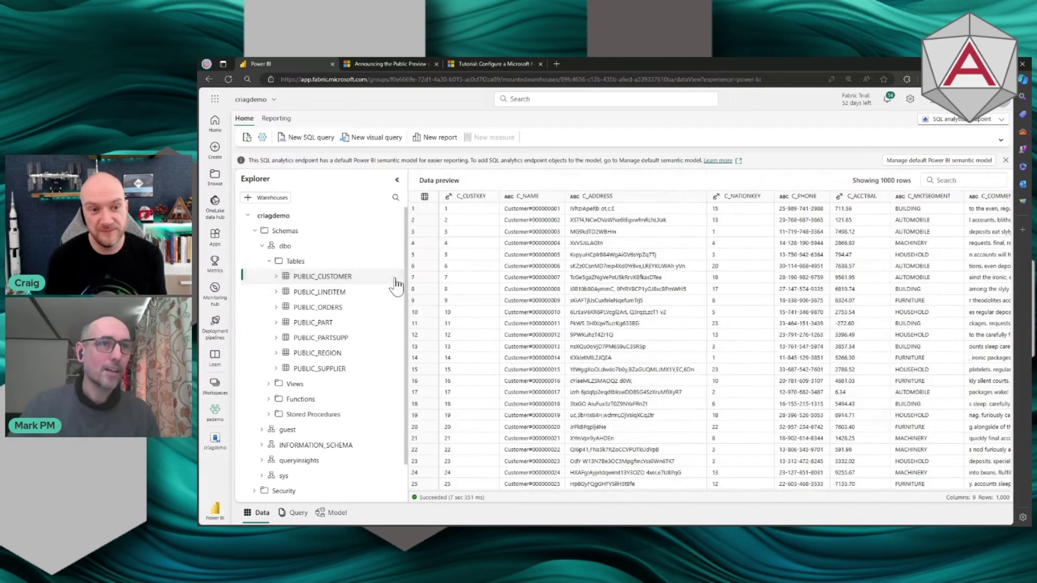
Step: Show the properties of the PUBLIC_CUSTOMER table, including its URL and ABFS path
{"action": "left_click", "coordinate": [397, 284]}
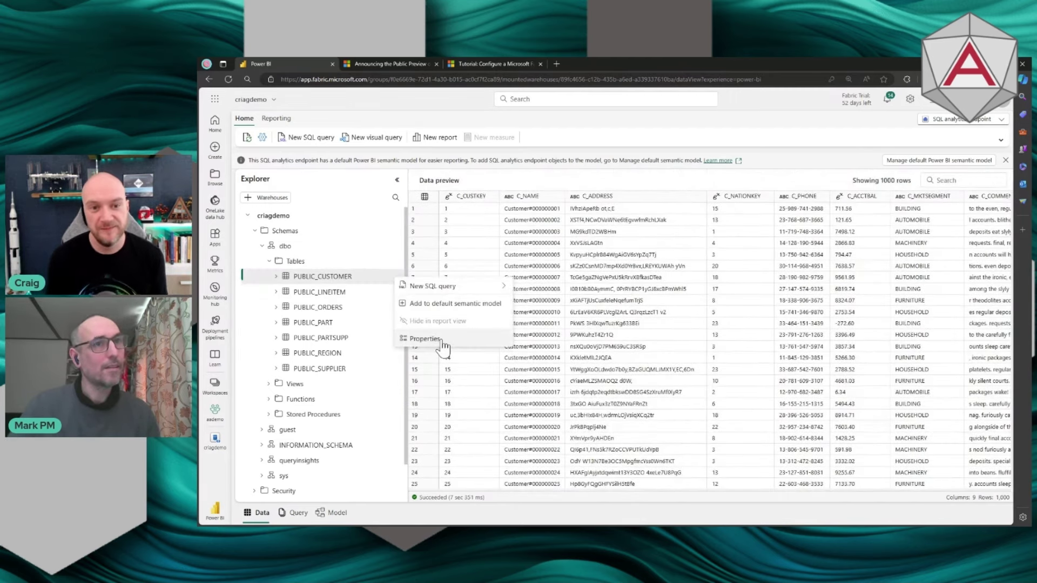
{"action": "left_click", "coordinate": [421, 338]}
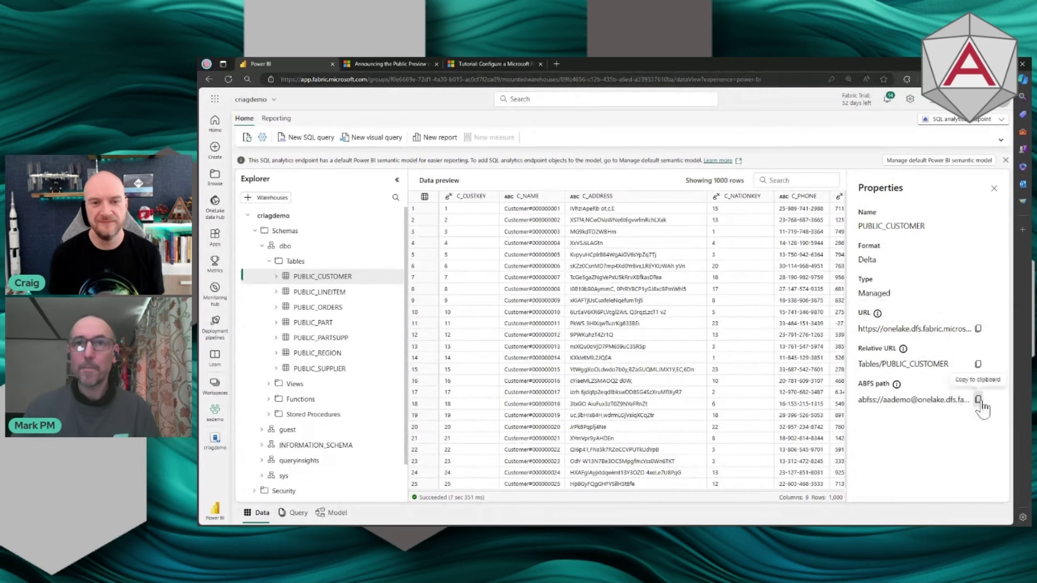
{"action": "mouse_move", "coordinate": [897, 385]}
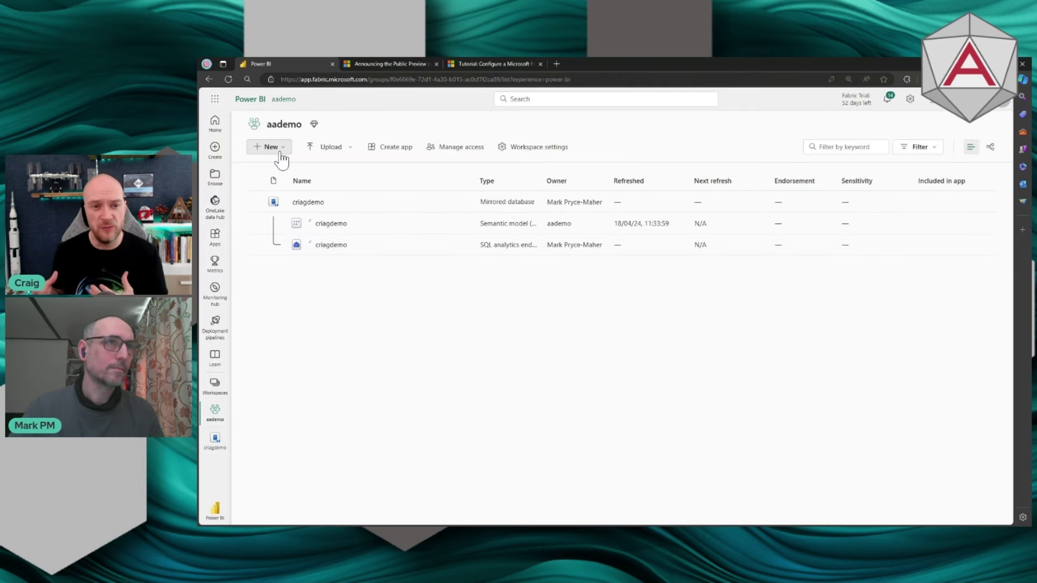
Step: Create a new lakehouse named aalakeroom in the aademo workspace
{"action": "left_click", "coordinate": [270, 146]}
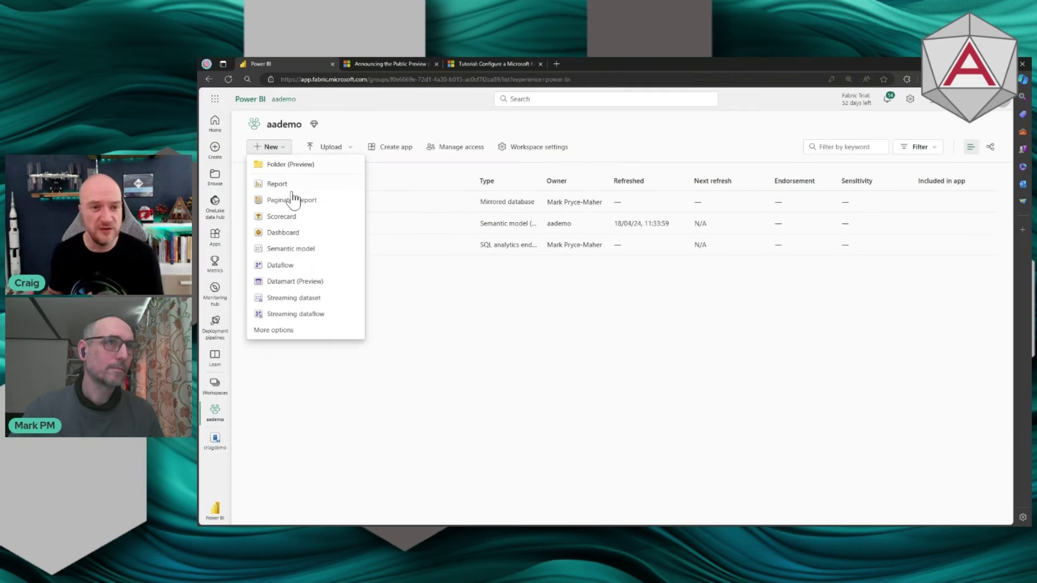
{"action": "left_click", "coordinate": [284, 334]}
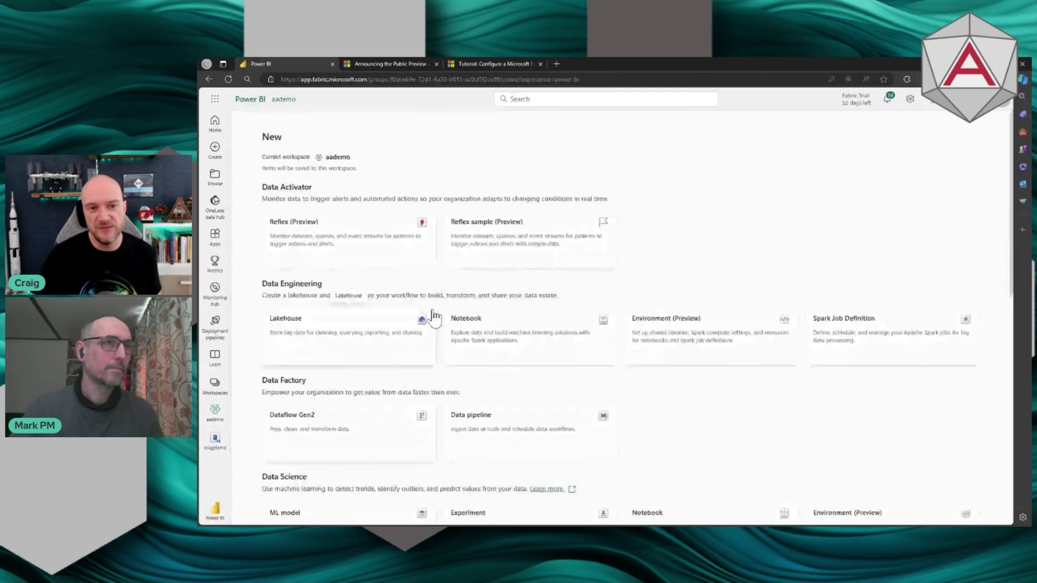
{"action": "scroll", "coordinate": [638, 361], "scroll_direction": "down", "scroll_amount": 1}
{"action": "left_click", "coordinate": [351, 296]}
{"action": "left_click", "coordinate": [605, 308]}
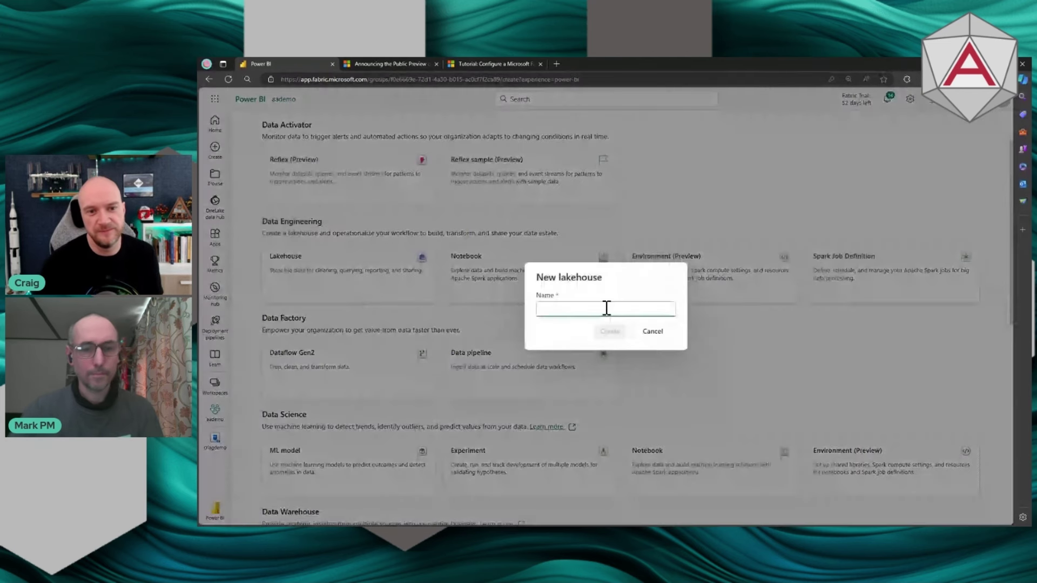
{"action": "type", "text": "aalake"}
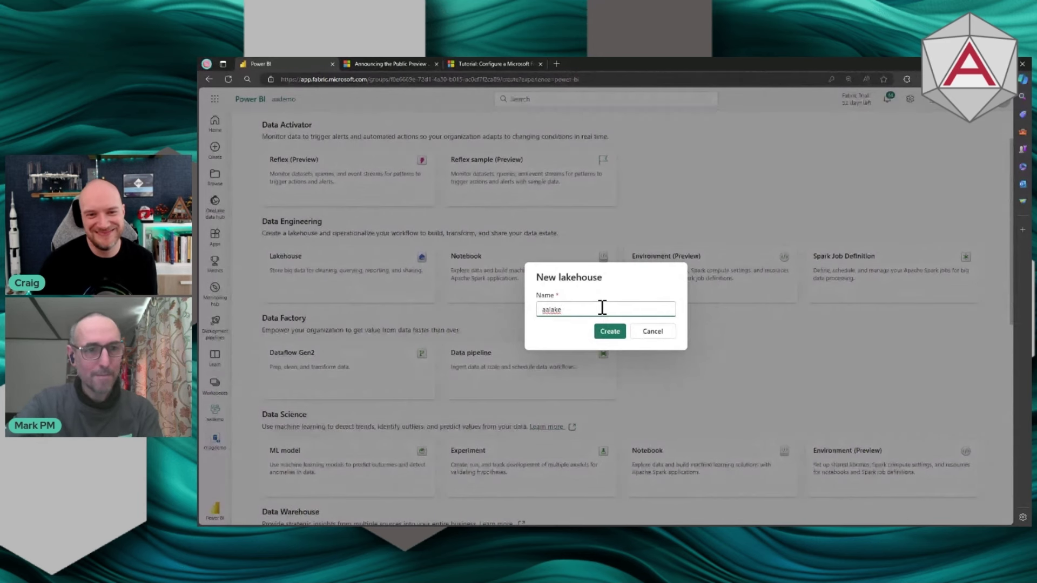
{"action": "type", "text": "room"}
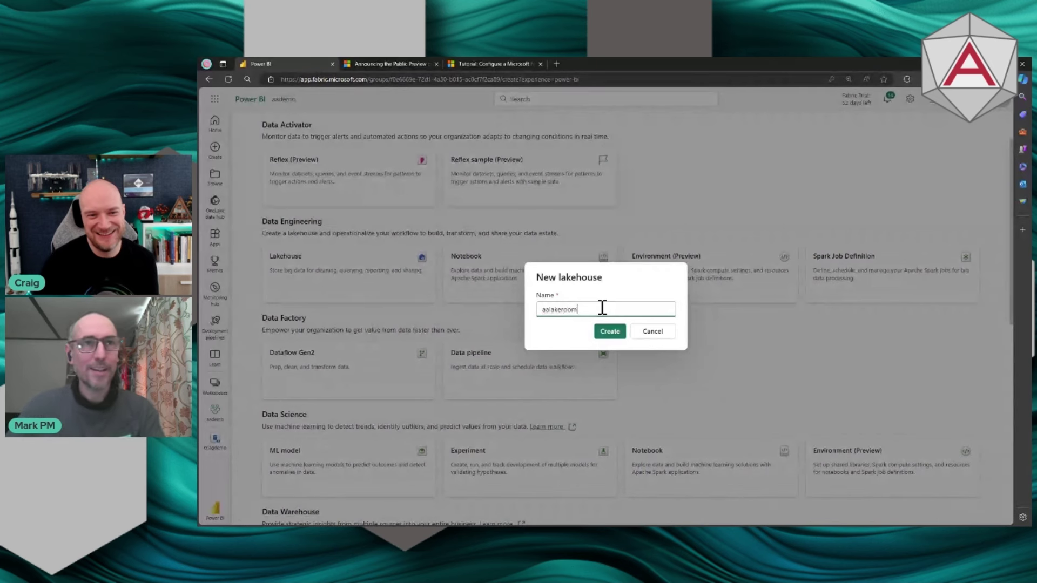
{"action": "left_click", "coordinate": [608, 332]}
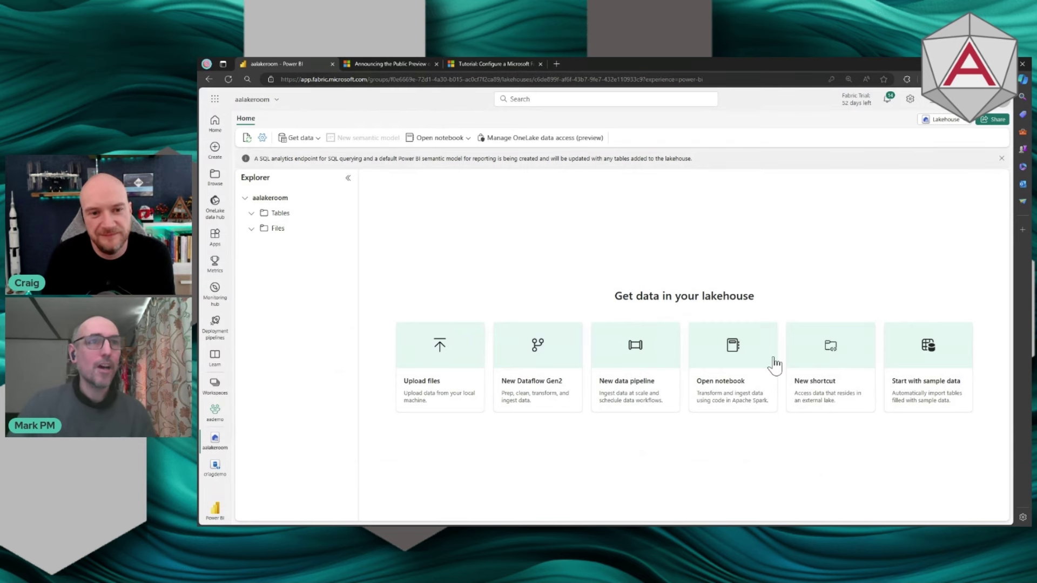
Step: Start a new Microsoft OneLake shortcut in the lakehouse with the criagdemo mirrored database as source and expand its tables
{"action": "left_click", "coordinate": [816, 365]}
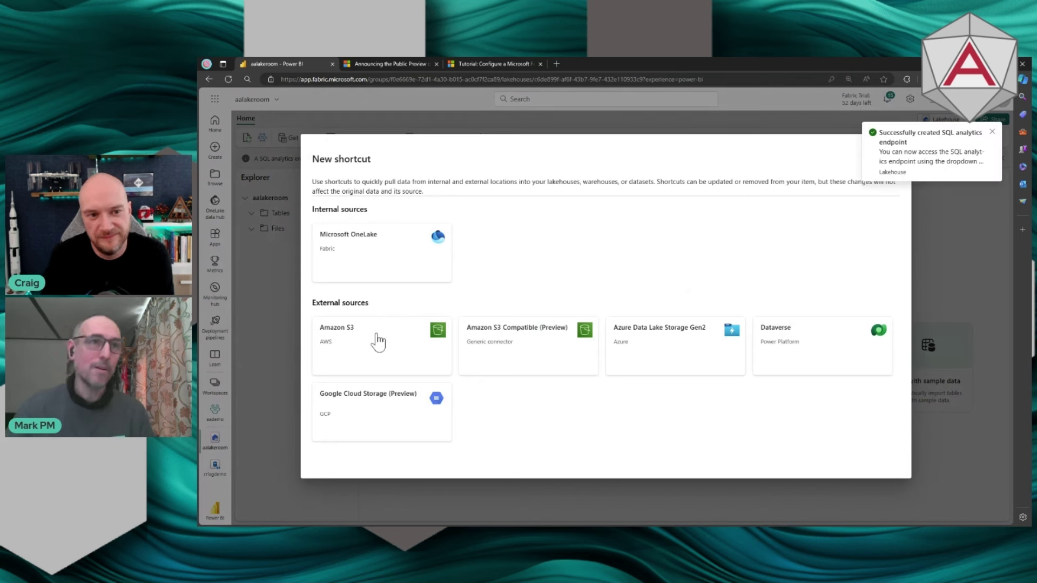
{"action": "left_click", "coordinate": [374, 257]}
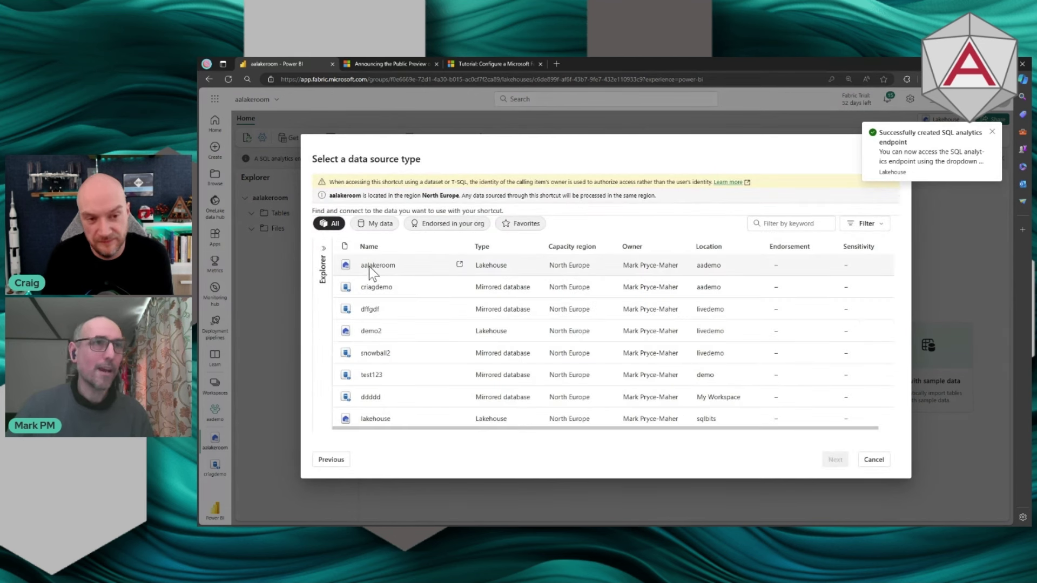
{"action": "left_click", "coordinate": [384, 290]}
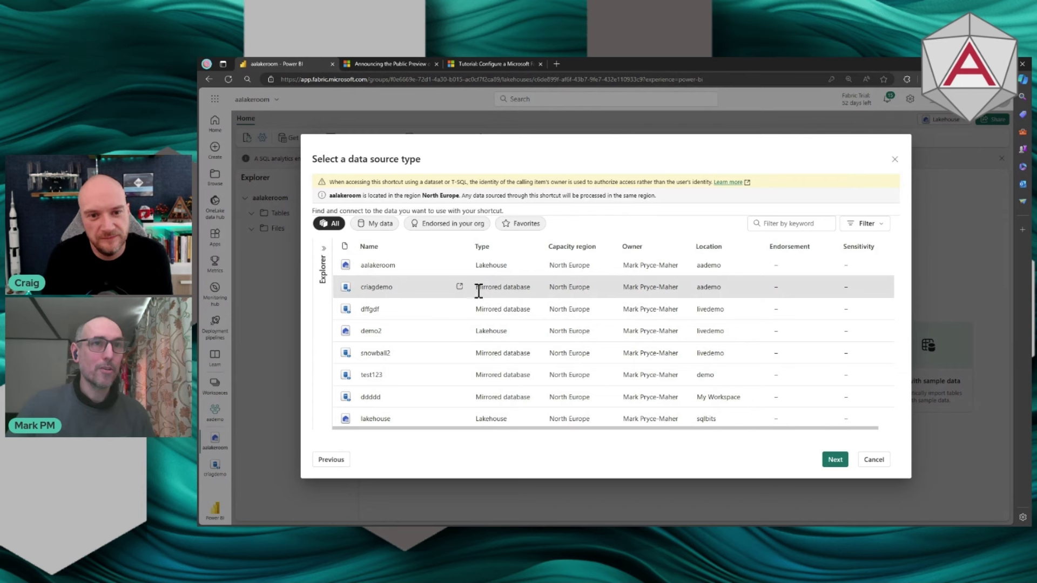
{"action": "left_click", "coordinate": [835, 460]}
{"action": "left_click", "coordinate": [326, 262]}
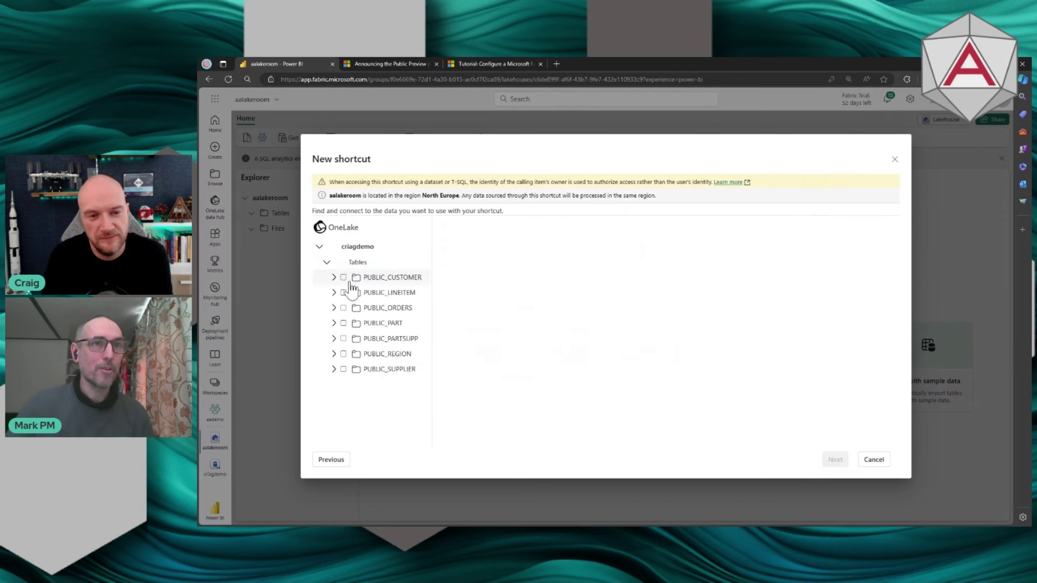
Step: Select the PUBLIC_CUSTOMER, PUBLIC_LINEITEM, PUBLIC_ORDERS and PUBLIC_PART tables and create shortcuts to them in the lakehouse
{"action": "left_click", "coordinate": [343, 278]}
{"action": "left_click", "coordinate": [343, 293]}
{"action": "left_click", "coordinate": [344, 308]}
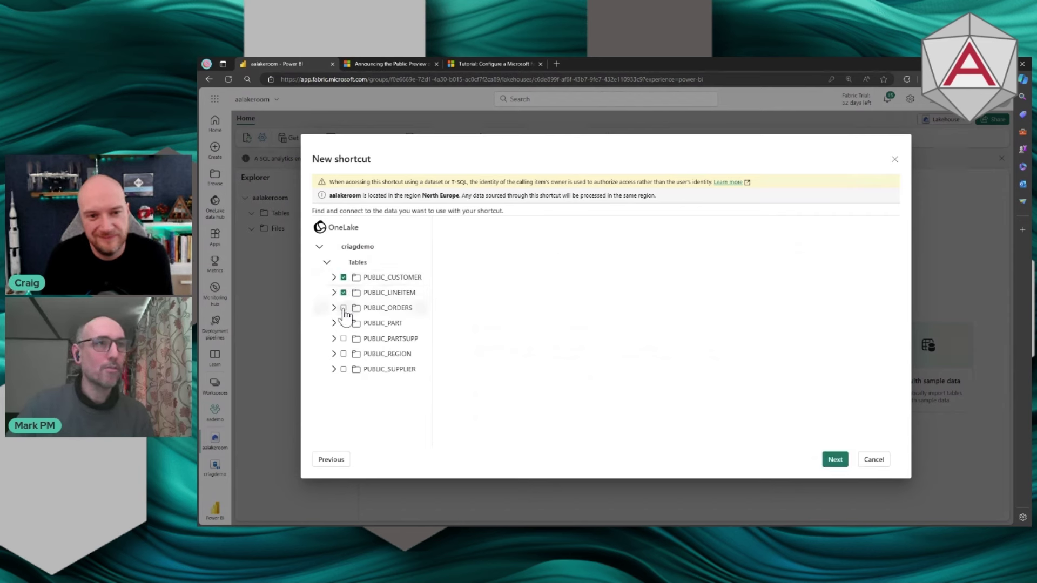
{"action": "left_click", "coordinate": [343, 323]}
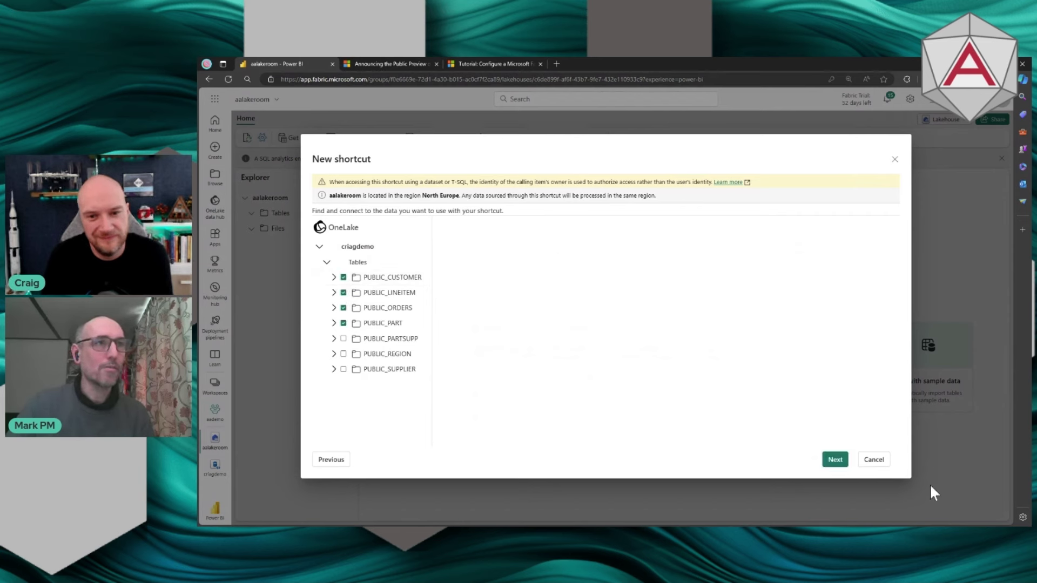
{"action": "left_click", "coordinate": [835, 459]}
{"action": "left_click", "coordinate": [836, 462]}
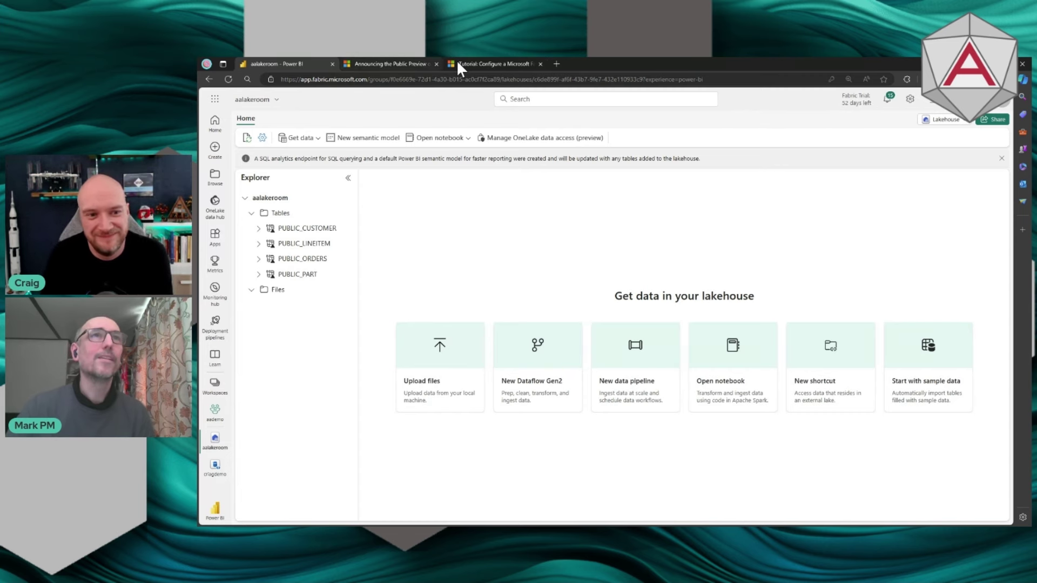
Step: Switch to the Microsoft Learn documentation and open the Azure SQL Database tutorial under Mirroring Azure SQL Database
{"action": "left_click", "coordinate": [478, 63]}
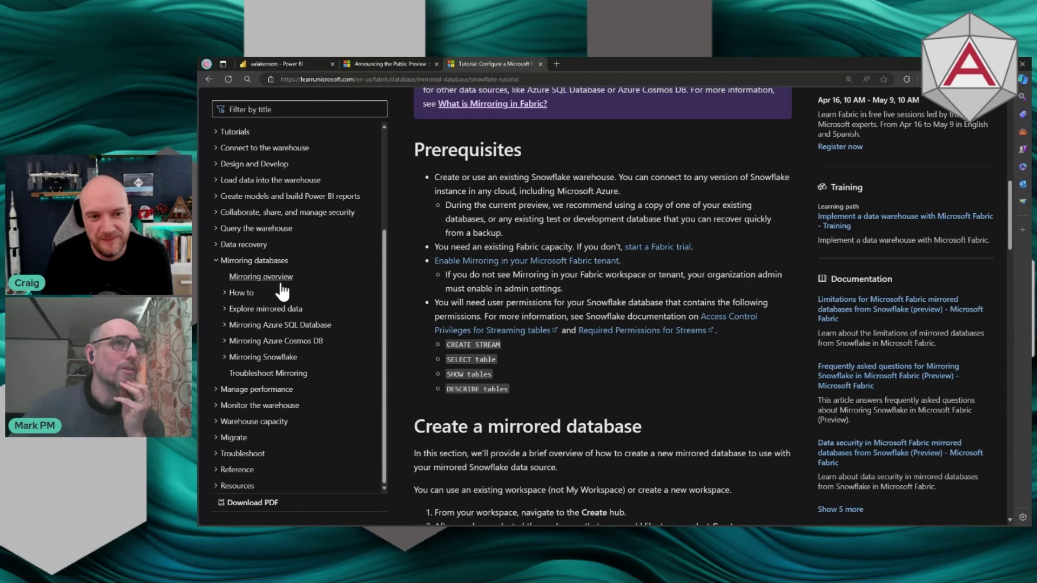
{"action": "left_click", "coordinate": [223, 326]}
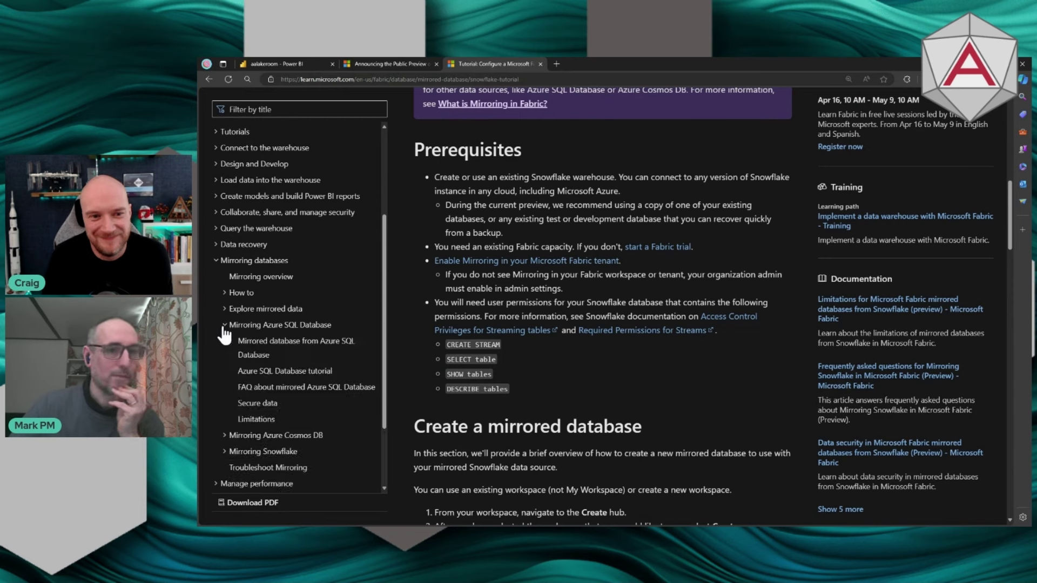
{"action": "left_click", "coordinate": [308, 350]}
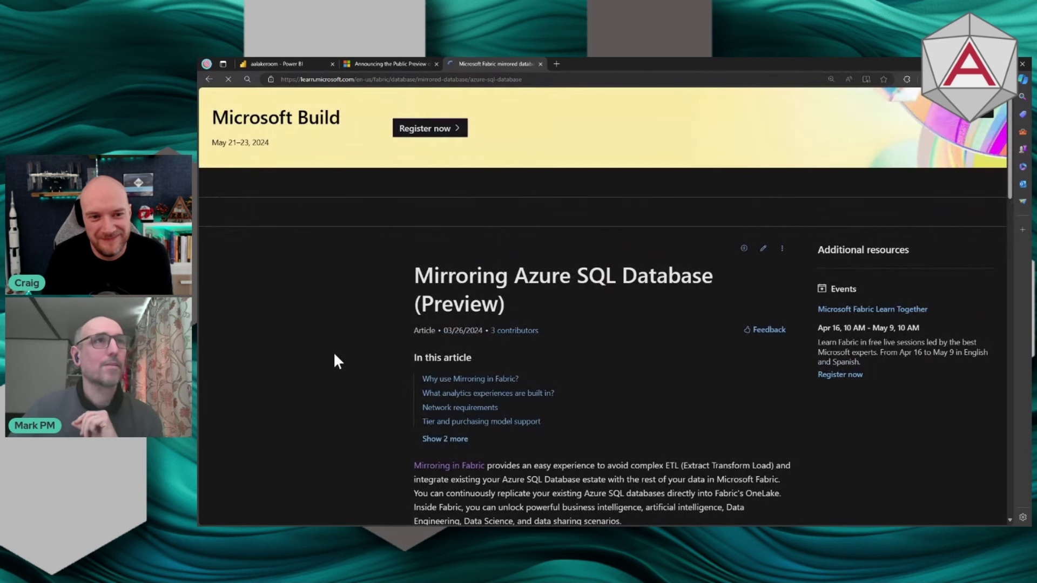
{"action": "left_click", "coordinate": [291, 309]}
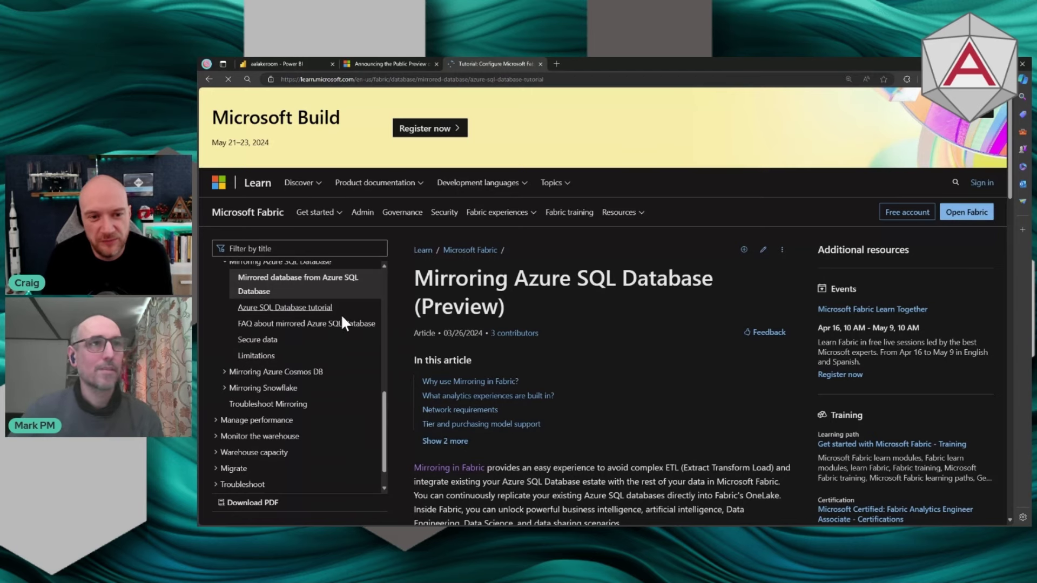
Step: Read the tutorial's prerequisites and check the linked article on allowing service principals to use Power BI APIs, returning to the tutorial
{"action": "scroll", "coordinate": [627, 380], "scroll_direction": "down", "scroll_amount": 5}
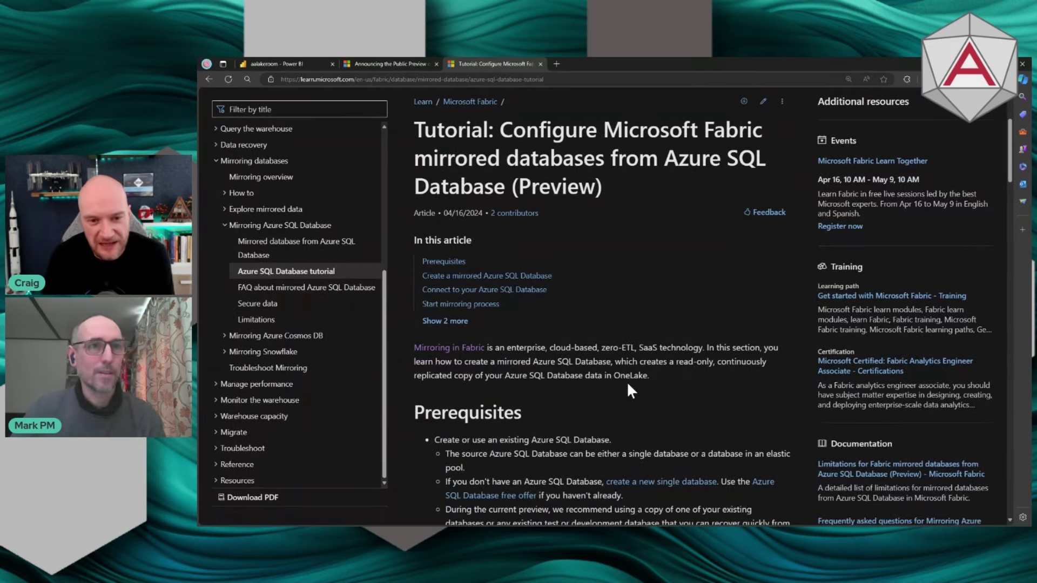
{"action": "scroll", "coordinate": [627, 381], "scroll_direction": "down", "scroll_amount": 1}
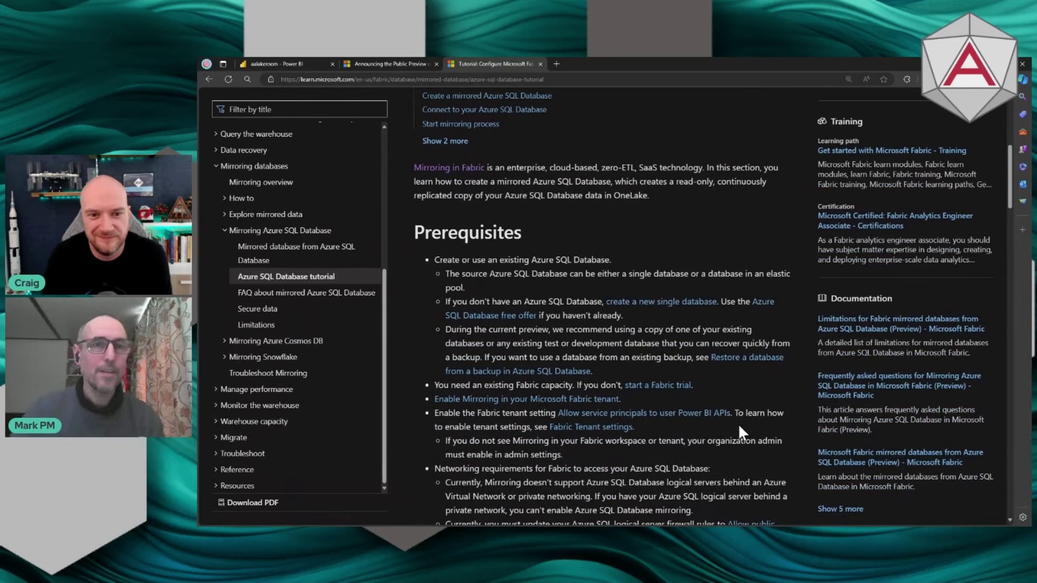
{"action": "scroll", "coordinate": [737, 424], "scroll_direction": "down", "scroll_amount": 1}
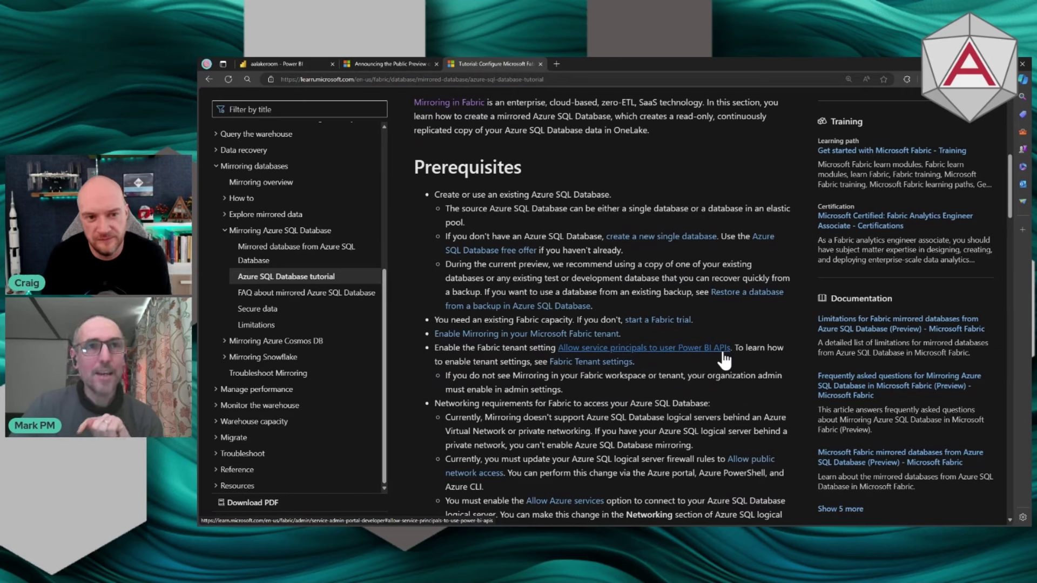
{"action": "left_click", "coordinate": [683, 348]}
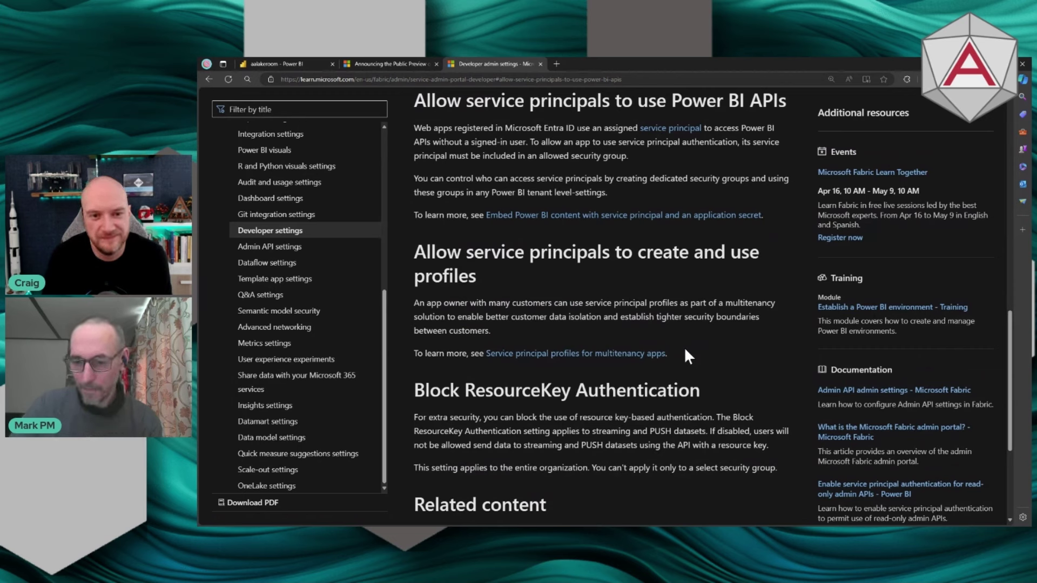
{"action": "left_click", "coordinate": [208, 78]}
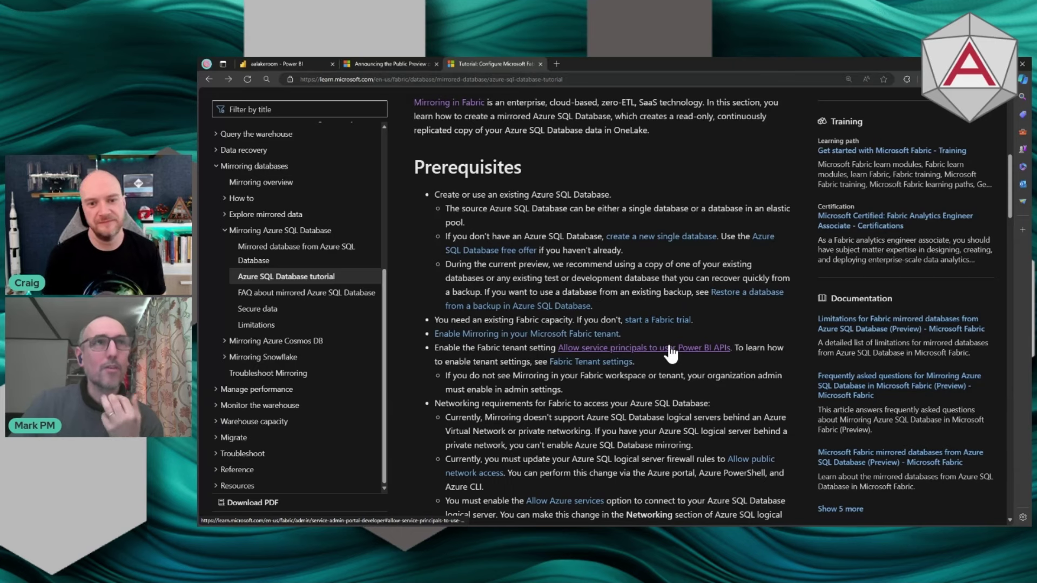
Step: Review the tutorial's networking requirements and highlight the instructions for enabling the System Assigned Managed Identity
{"action": "scroll", "coordinate": [683, 372], "scroll_direction": "down", "scroll_amount": 1}
{"action": "scroll", "coordinate": [683, 373], "scroll_direction": "down", "scroll_amount": 5}
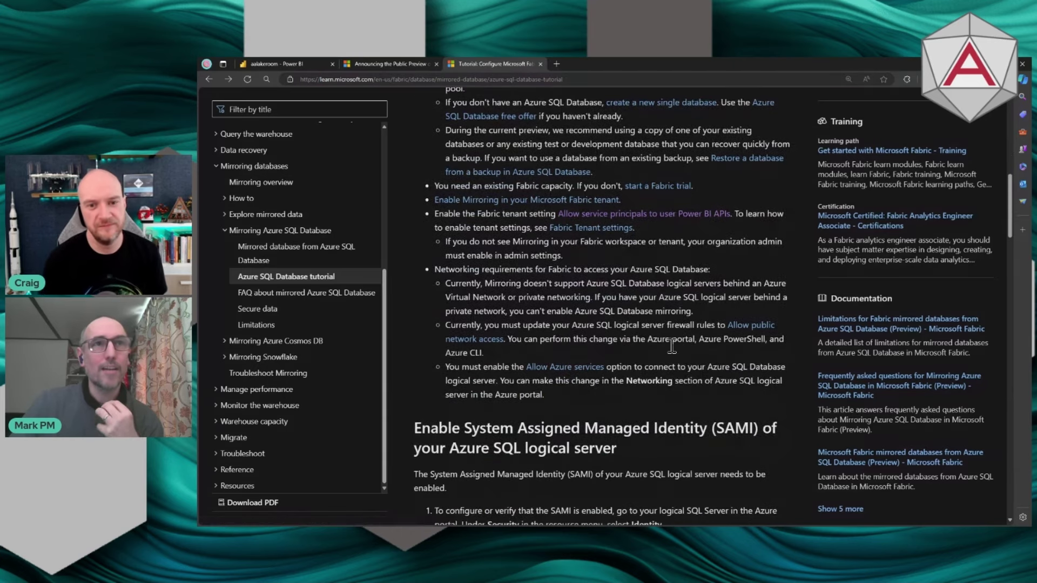
{"action": "scroll", "coordinate": [670, 348], "scroll_direction": "down", "scroll_amount": 2}
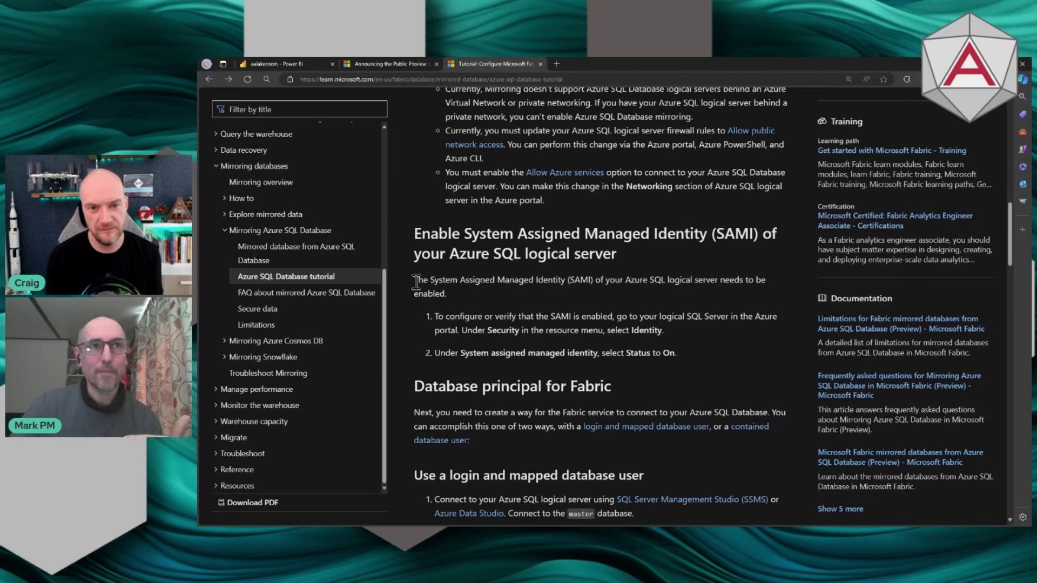
{"action": "left_click_drag", "start_coordinate": [420, 281], "coordinate": [695, 351]}
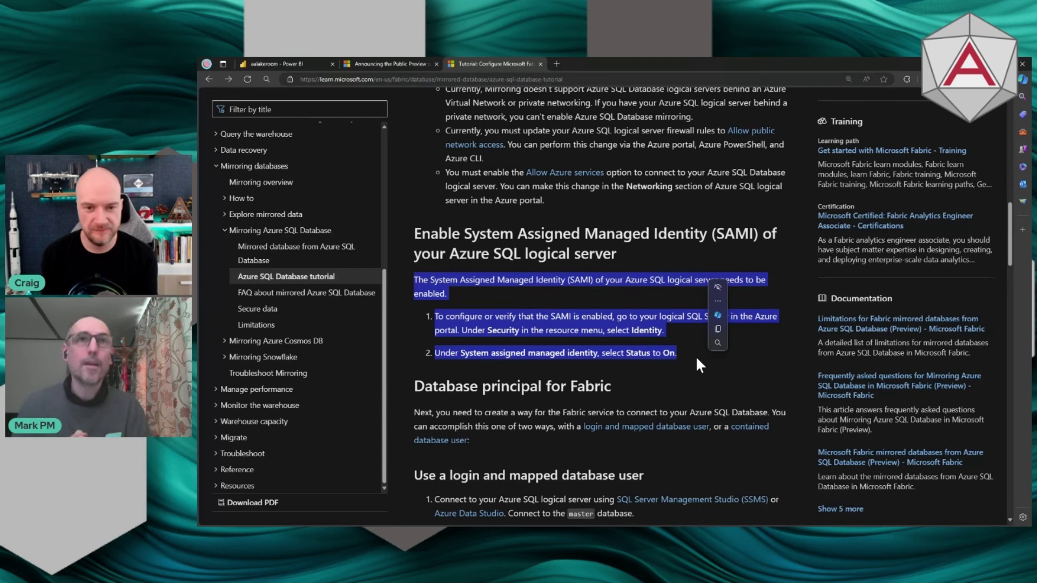
{"action": "scroll", "coordinate": [650, 312], "scroll_direction": "up", "scroll_amount": 2}
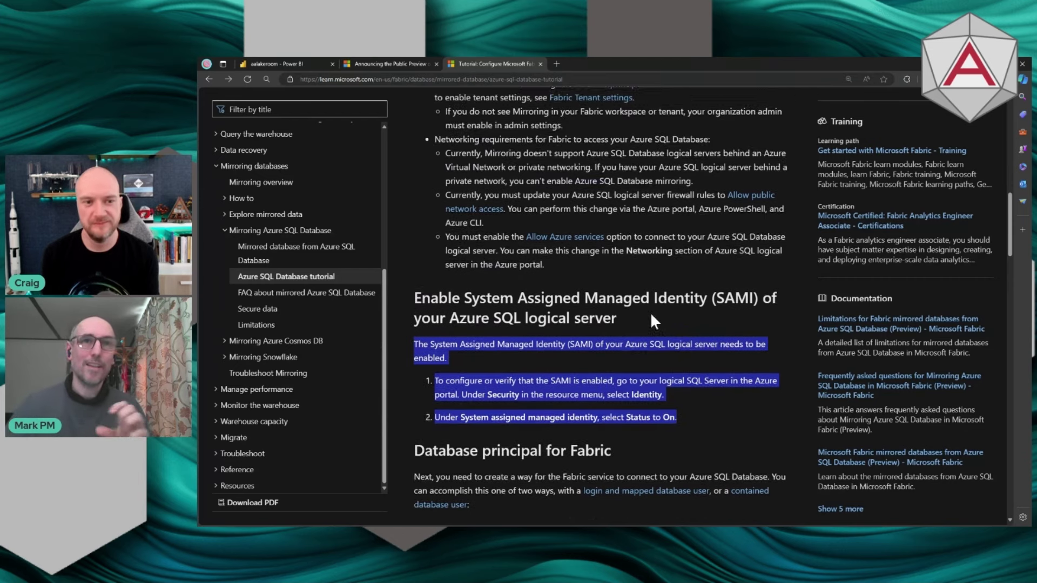
{"action": "scroll", "coordinate": [627, 353], "scroll_direction": "up", "scroll_amount": 2}
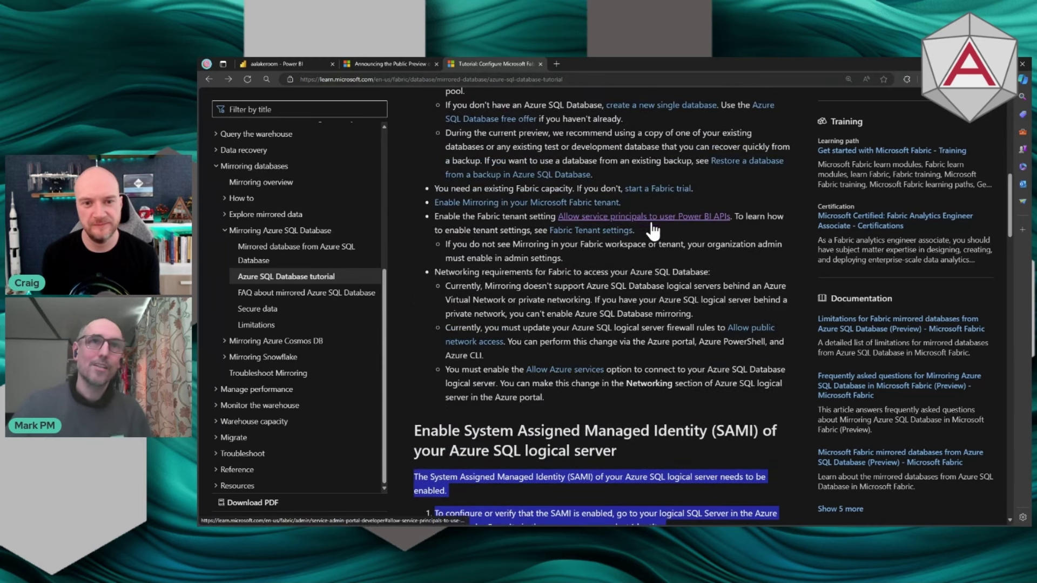